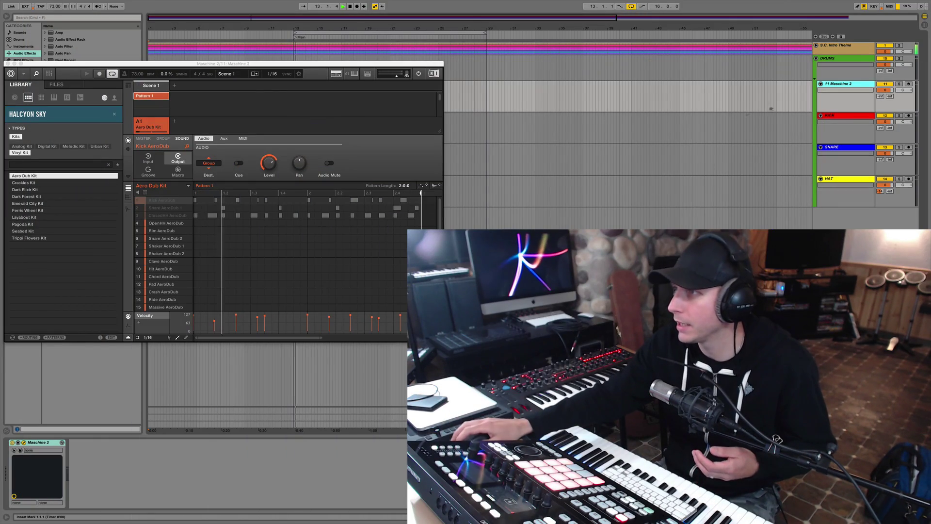
pyautogui.click(830, 118)
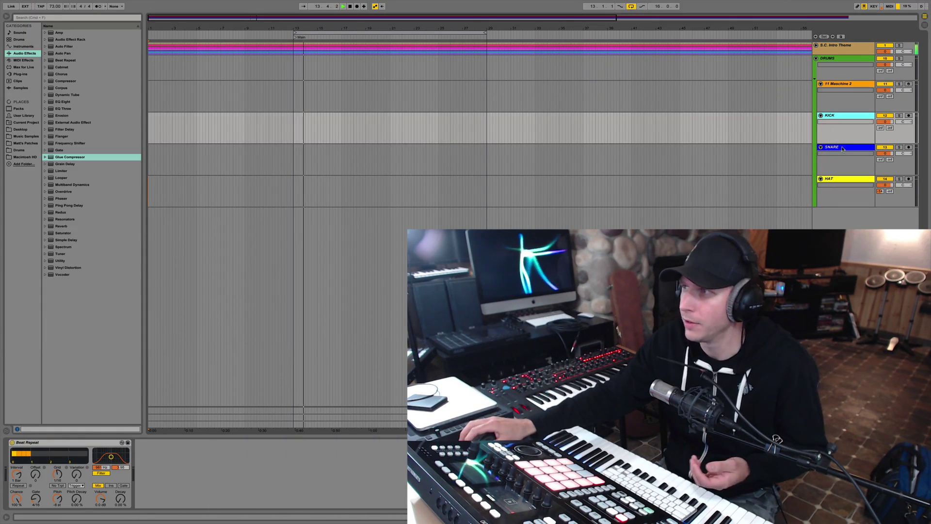
pyautogui.click(820, 155)
pyautogui.click(840, 181)
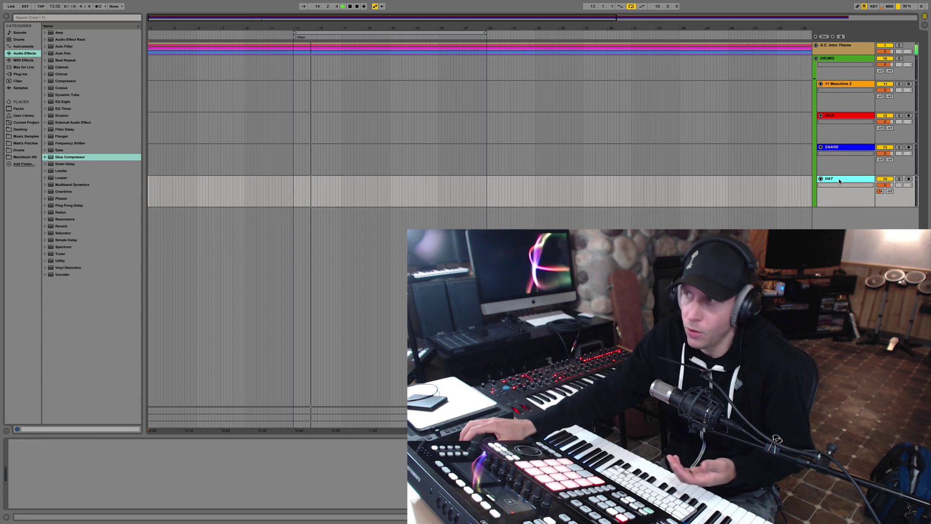
pyautogui.click(836, 119)
pyautogui.click(835, 85)
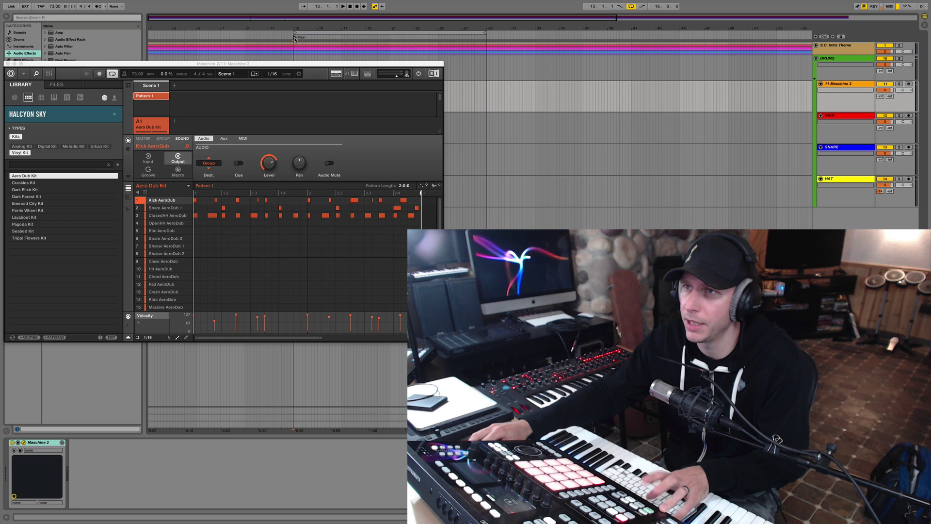
# Step: Start transport playback so the Aero Dub Kit drum pattern plays
pyautogui.press('space')
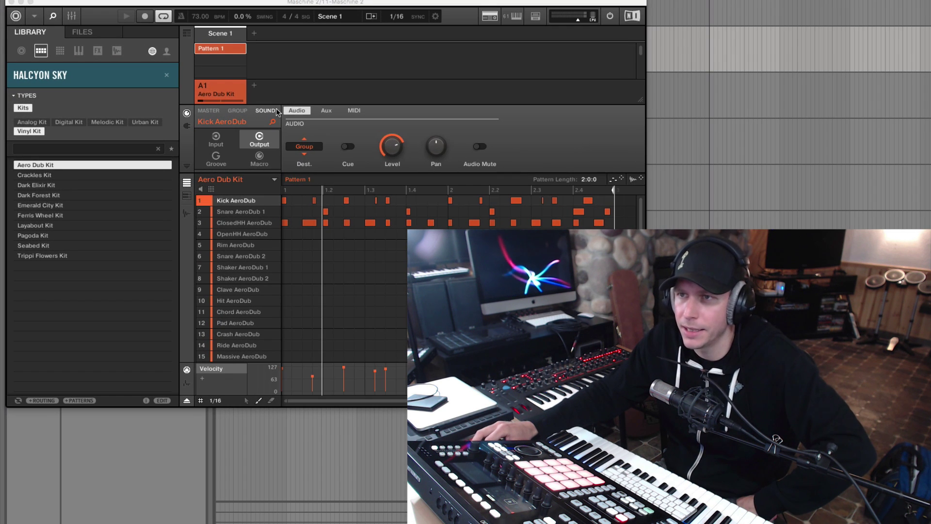
# Step: Route the Kick, Snare and ClosedHH AeroDub outputs to Ext. 2, Ext. 3 and Ext. 4
pyautogui.click(274, 111)
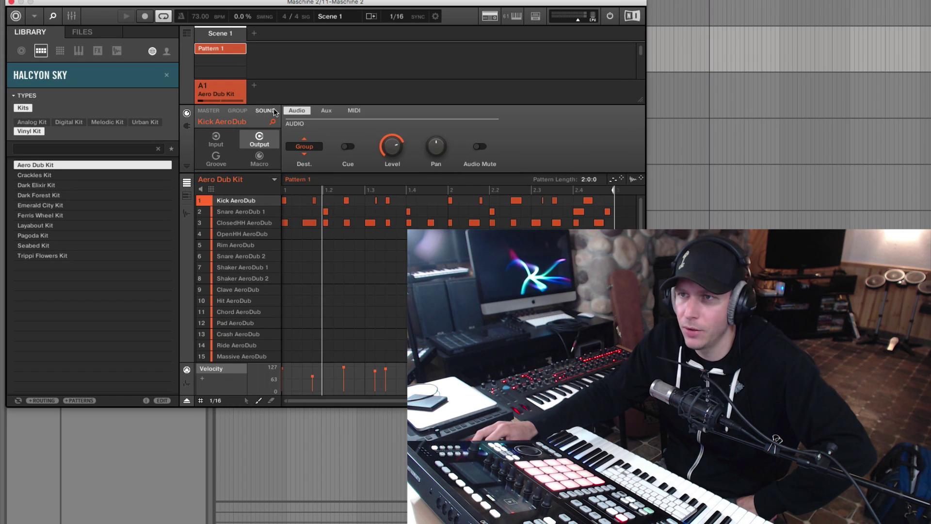
pyautogui.click(314, 150)
pyautogui.click(320, 215)
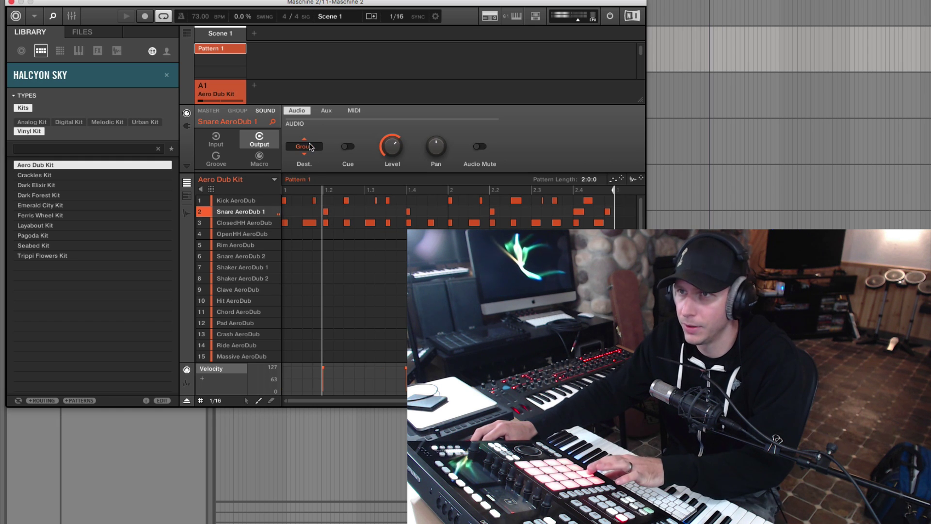
pyautogui.click(310, 147)
pyautogui.click(322, 228)
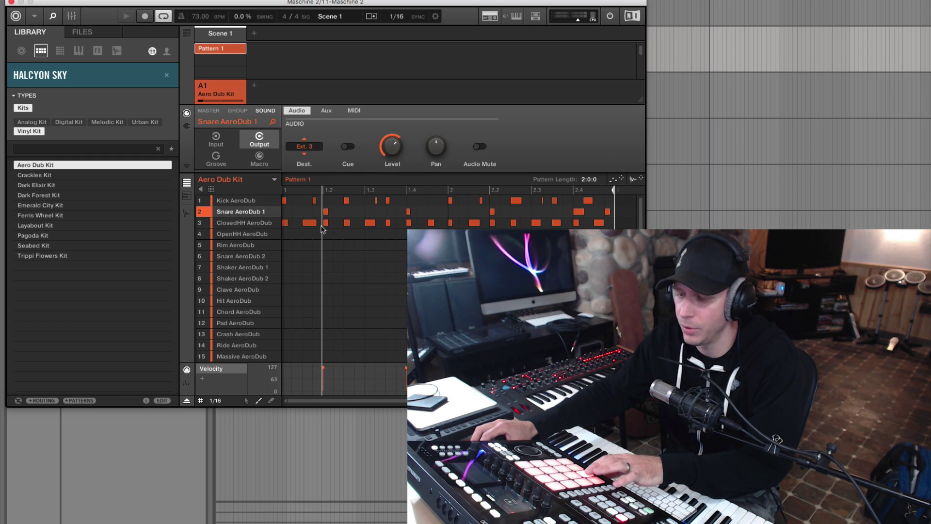
pyautogui.click(315, 148)
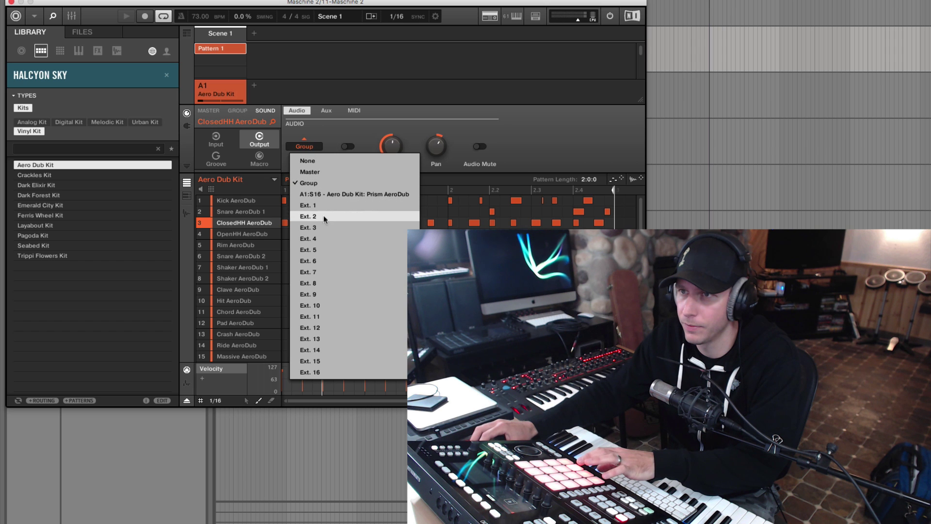
pyautogui.click(324, 239)
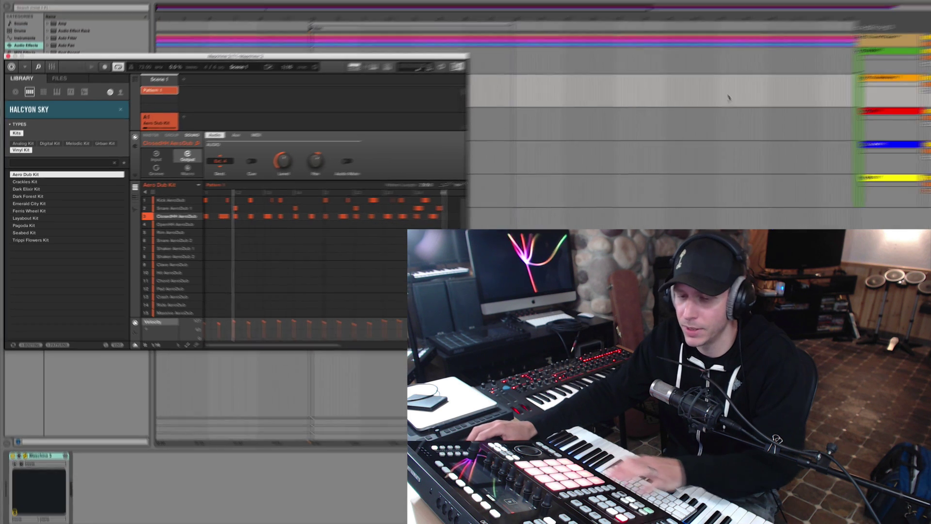
pyautogui.click(826, 109)
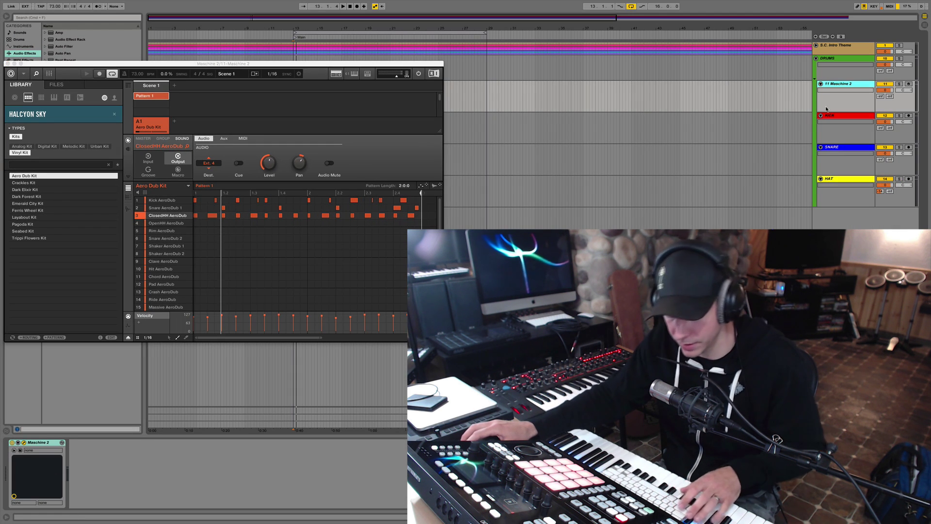
# Step: In Session view, set track 12's input to 11-Maschine 2, Maschine Out 2
pyautogui.press('Tab')
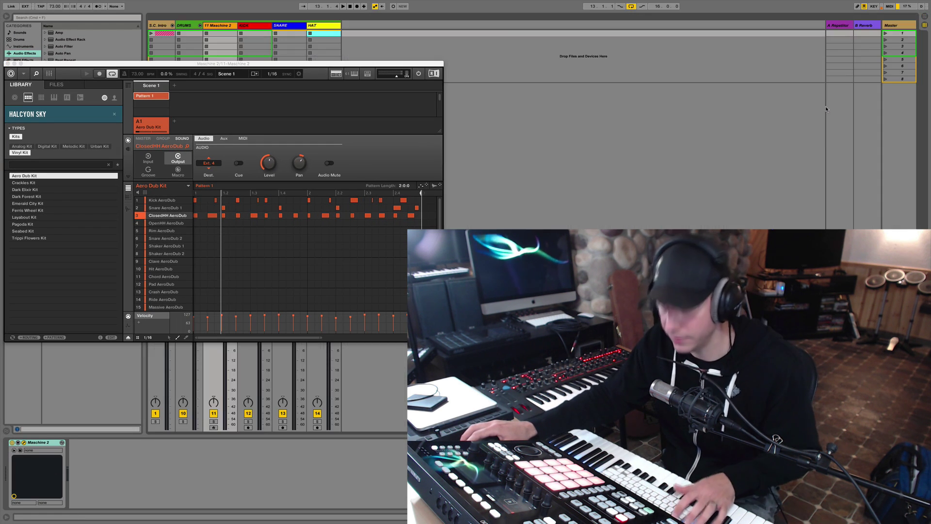
pyautogui.click(8, 64)
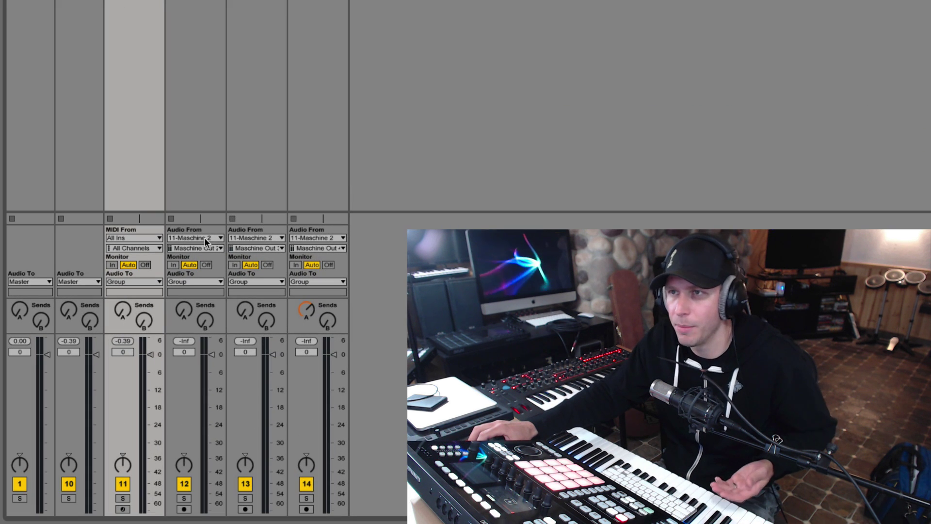
pyautogui.click(206, 241)
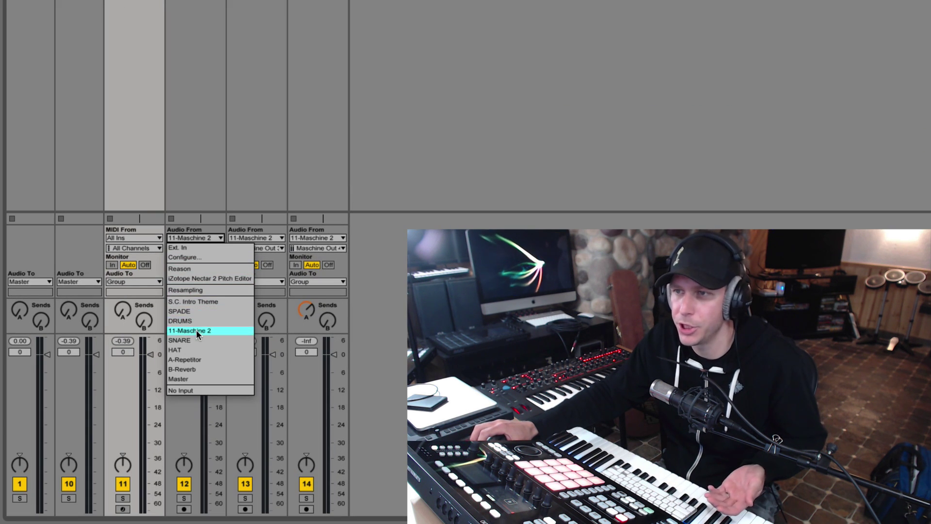
pyautogui.click(196, 329)
pyautogui.click(194, 247)
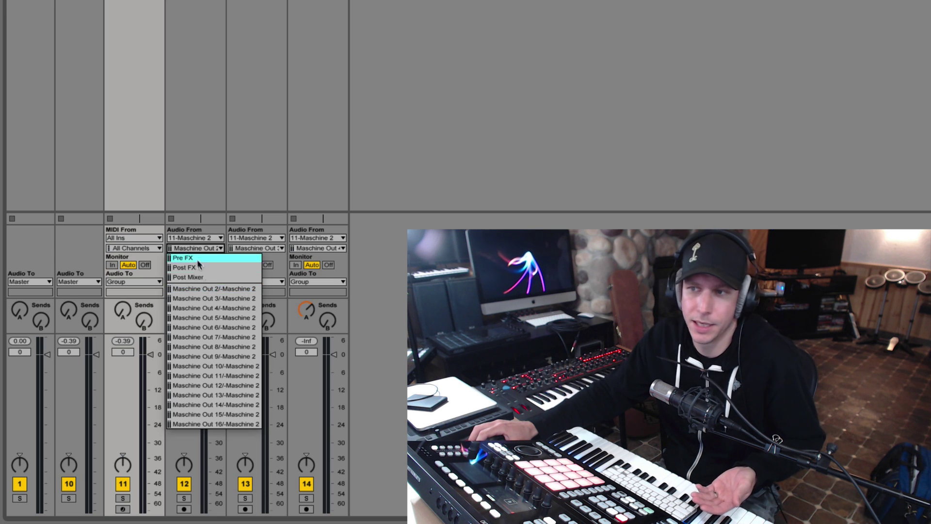
pyautogui.click(208, 289)
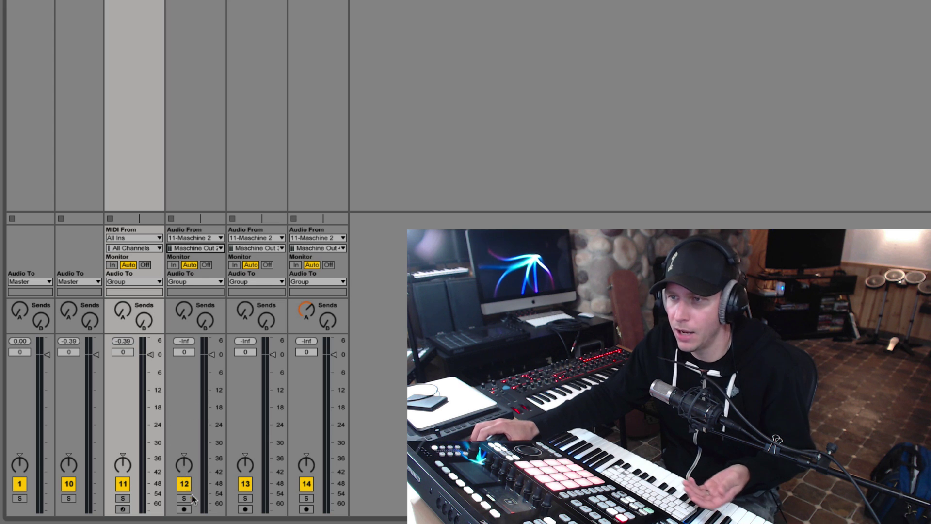
# Step: Arm tracks 12, 13 and 14 for recording
pyautogui.click(185, 509)
pyautogui.click(246, 509)
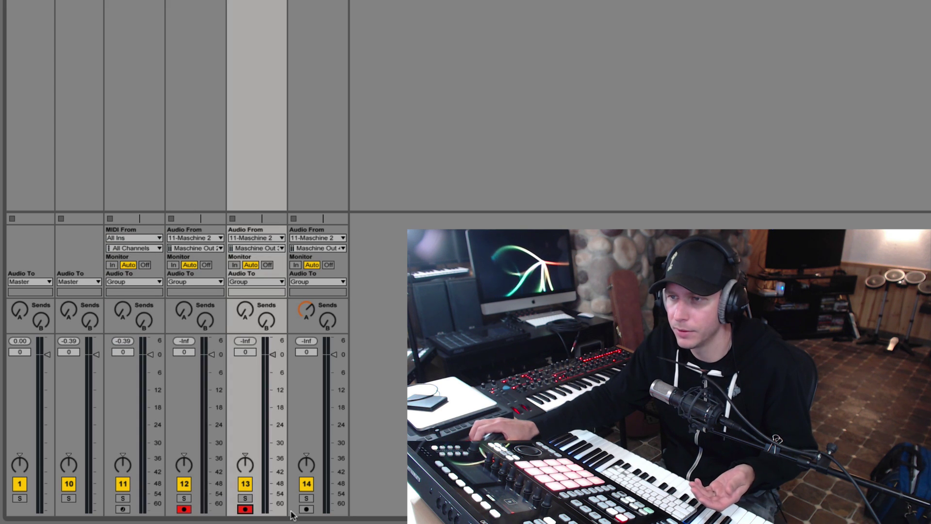
pyautogui.click(307, 509)
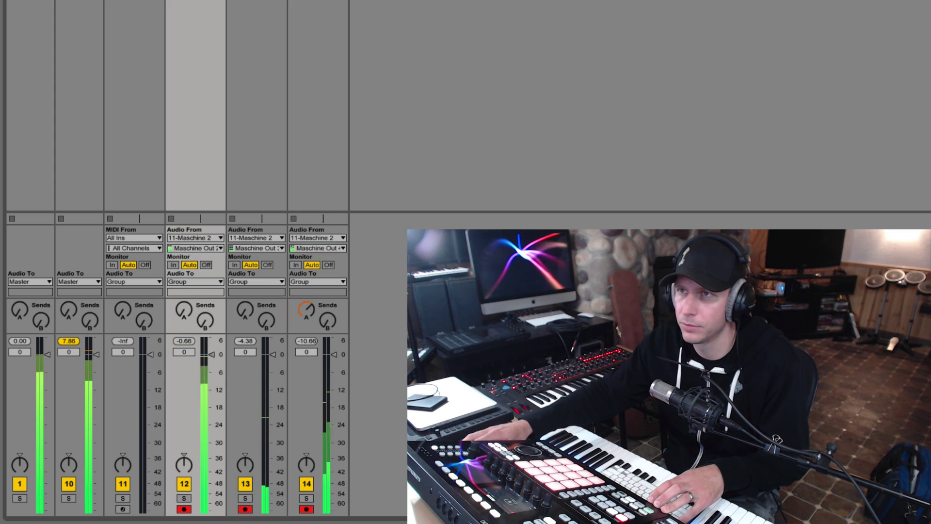
# Step: Turn up track 14's Send A, then select the Maschine 2 track and show its plugin window
pyautogui.press('Left')
pyautogui.press('Left')
pyautogui.moveTo(301, 298); pyautogui.dragTo(300, 286)
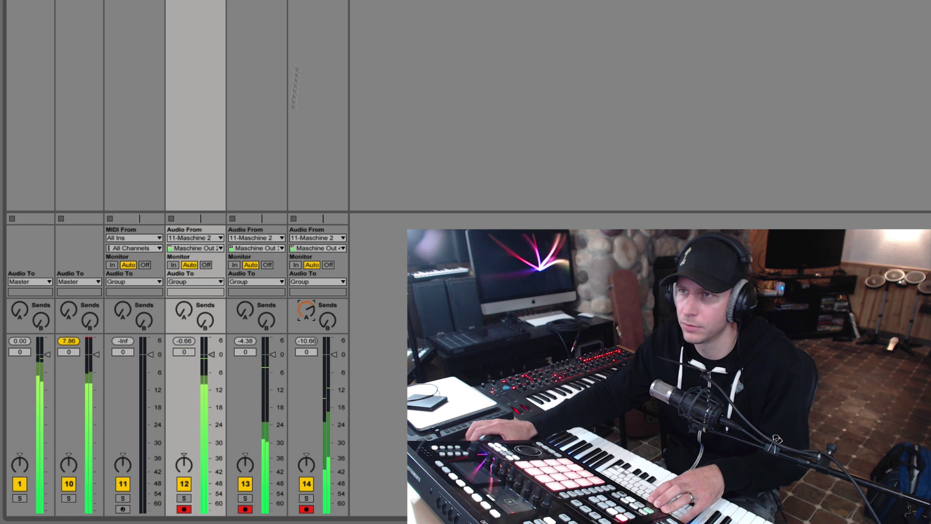
pyautogui.press('Right')
pyautogui.press('Left')
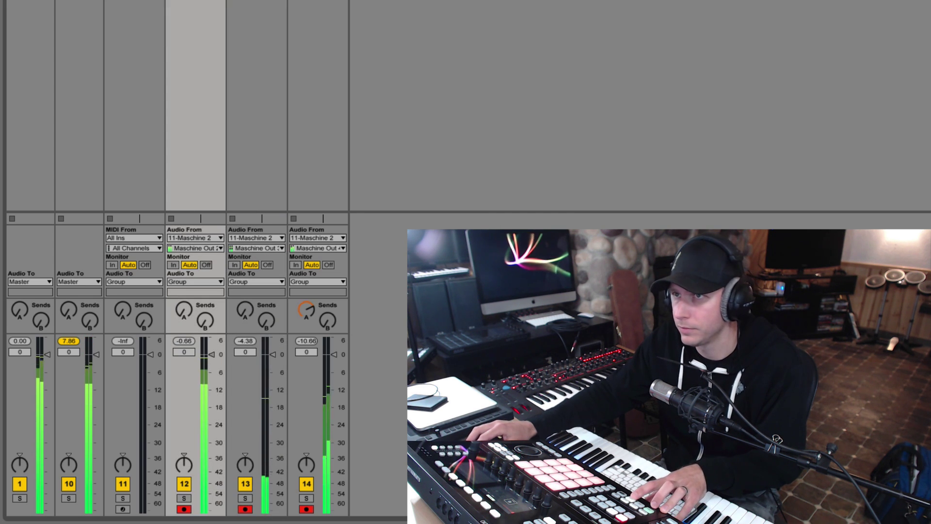
pyautogui.press('Left')
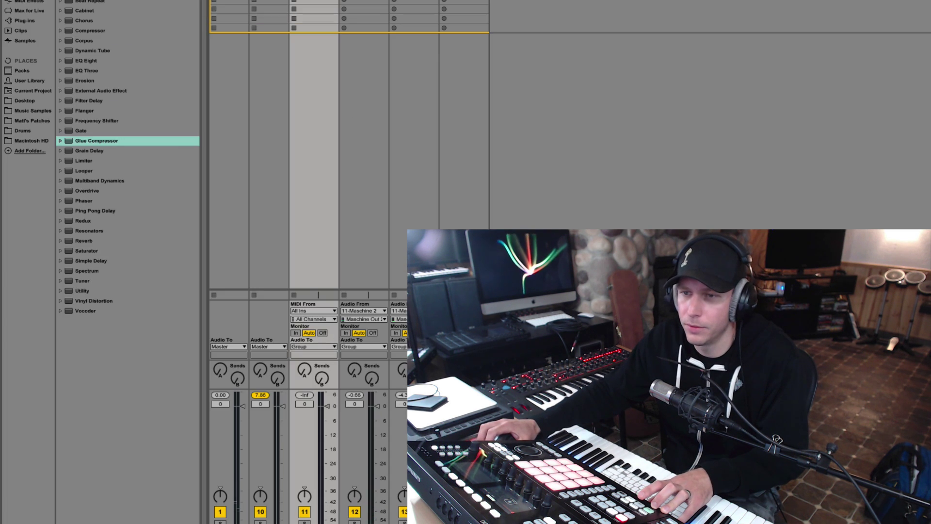
pyautogui.press('super+alt+p')
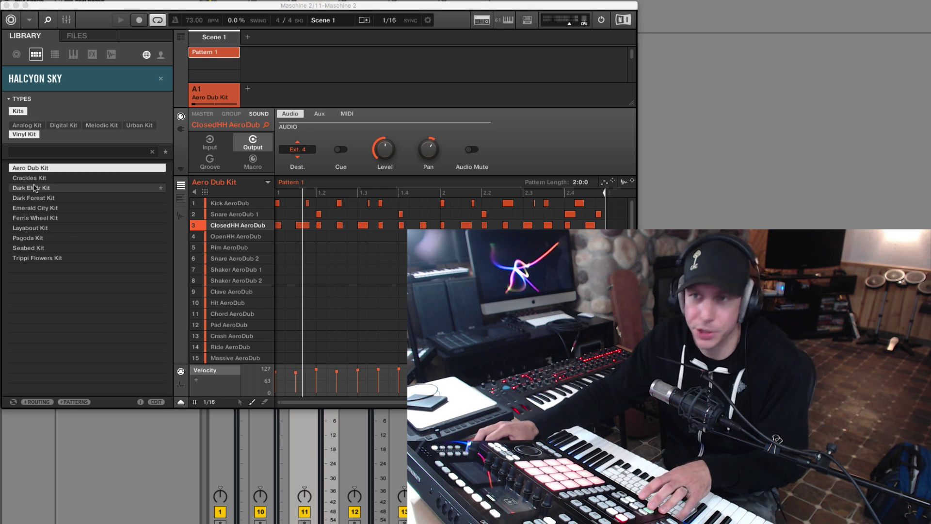
# Step: Load Crackles Kit, then Dark Elixir Kit, then Layabout Kit from the Library
pyautogui.click(38, 178)
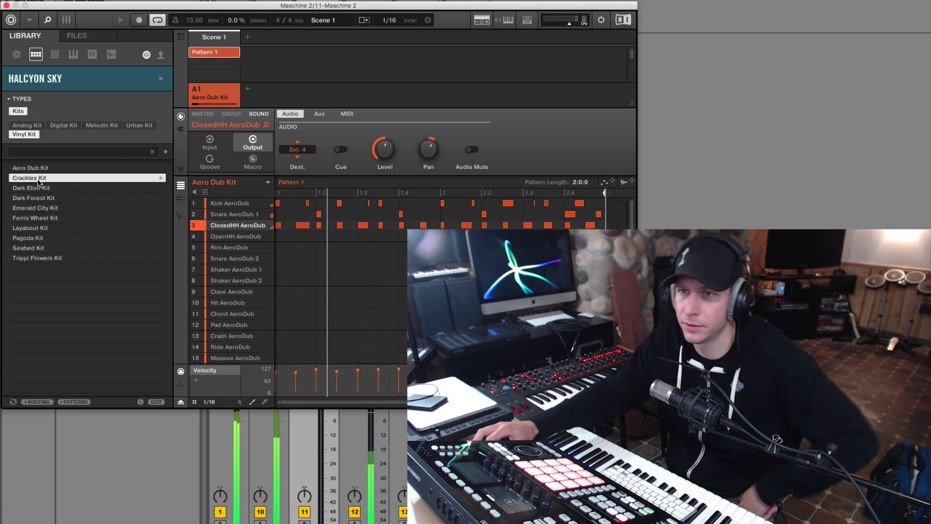
pyautogui.click(62, 187)
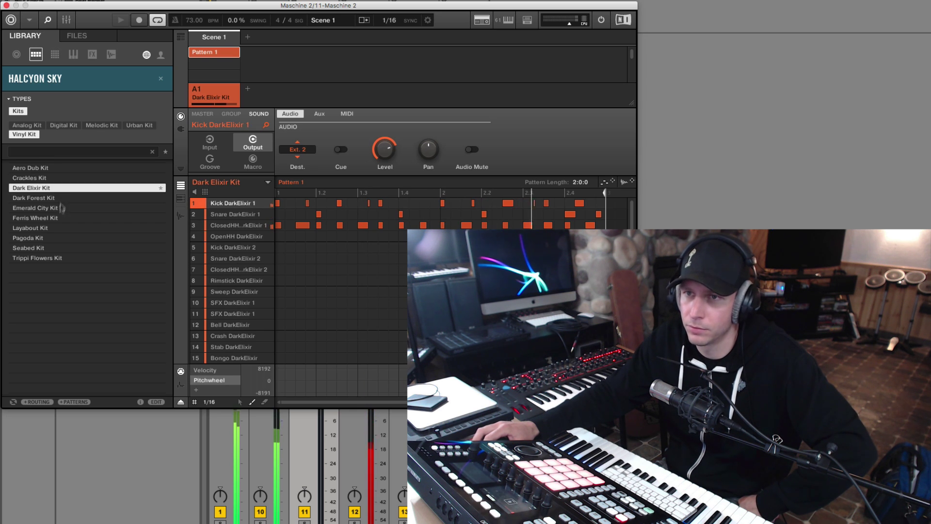
pyautogui.click(67, 229)
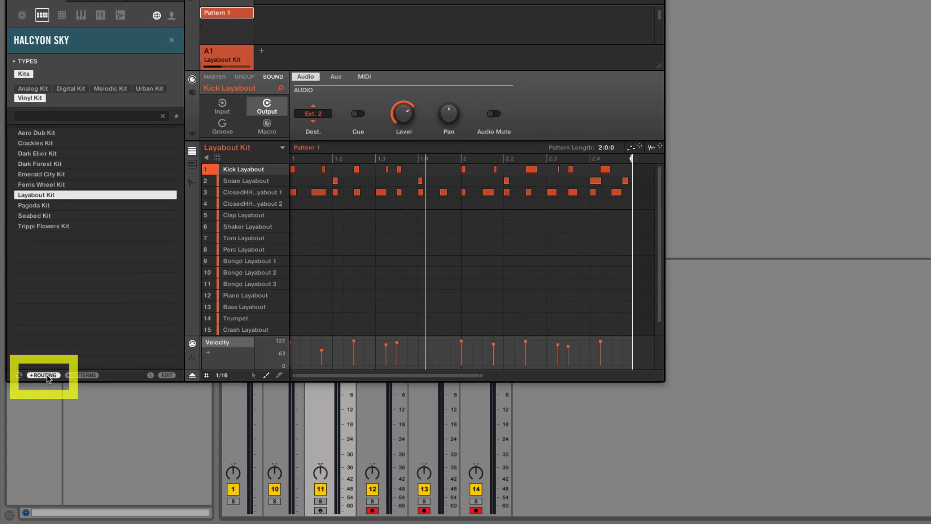
# Step: Enable +ROUTING and drag Pagoda Kit onto group A1, loading its own routing
pyautogui.click(48, 374)
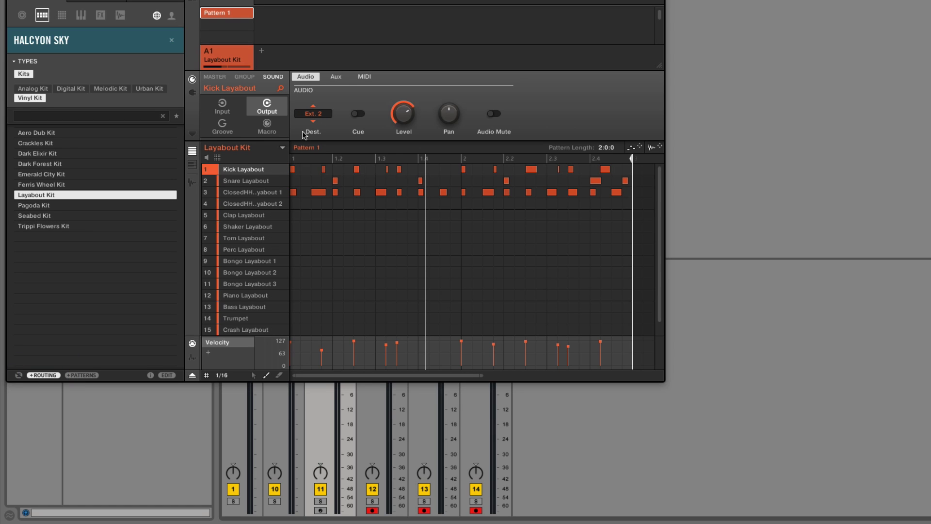
pyautogui.click(59, 205)
pyautogui.moveTo(59, 206); pyautogui.dragTo(71, 204)
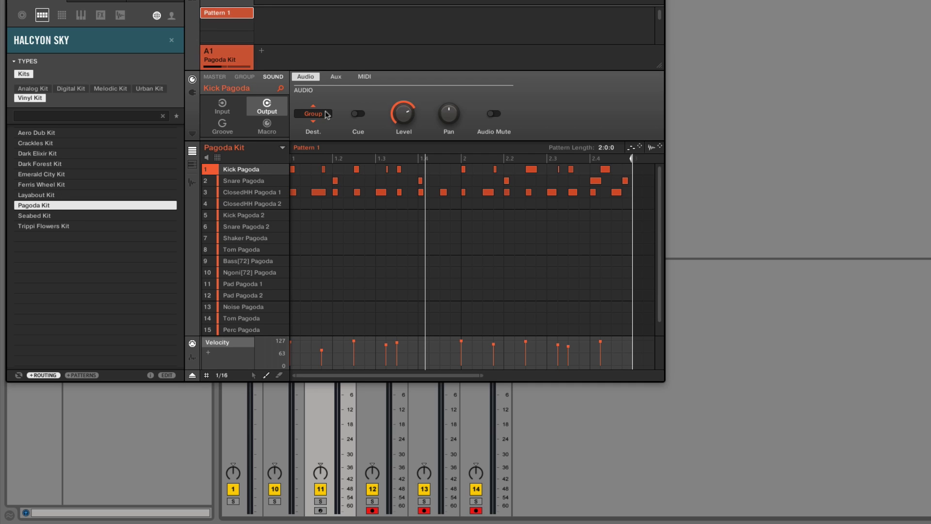